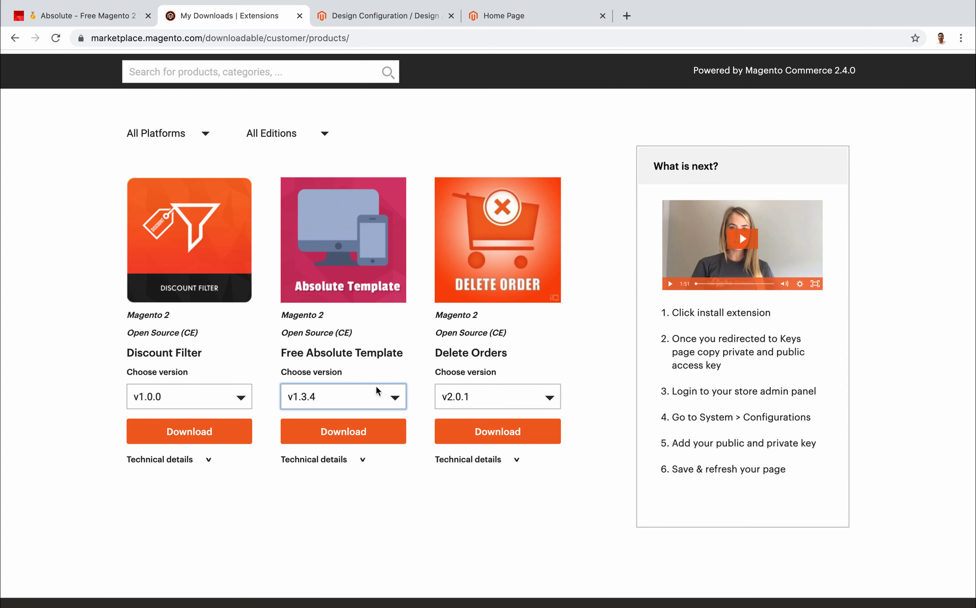
Step: Download version v1.3.4 of the Free Absolute Template from the marketplace and open the archive to view its README.md
{"action": "left_click", "coordinate": [356, 427]}
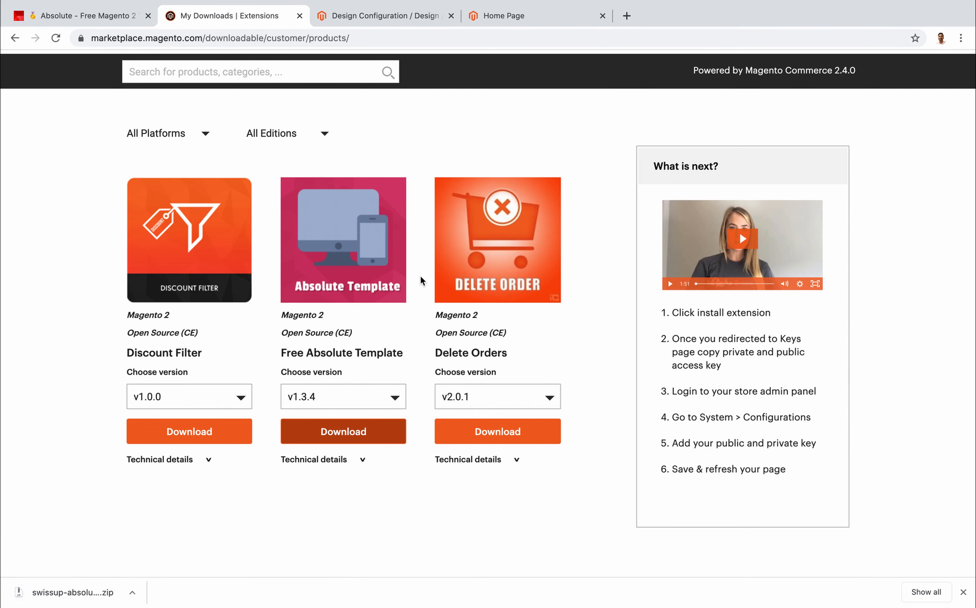
{"action": "left_click", "coordinate": [132, 593]}
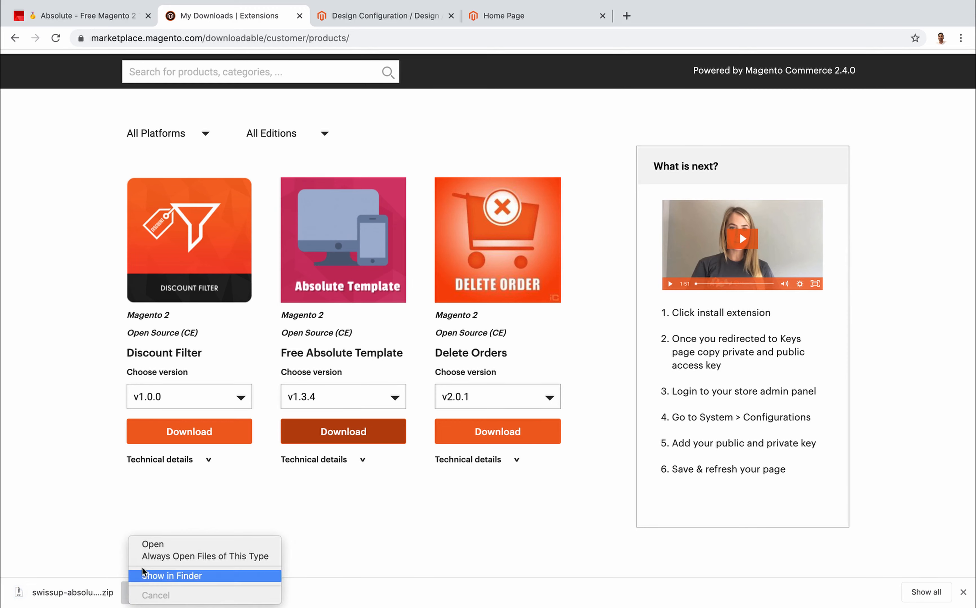
{"action": "left_click", "coordinate": [169, 547]}
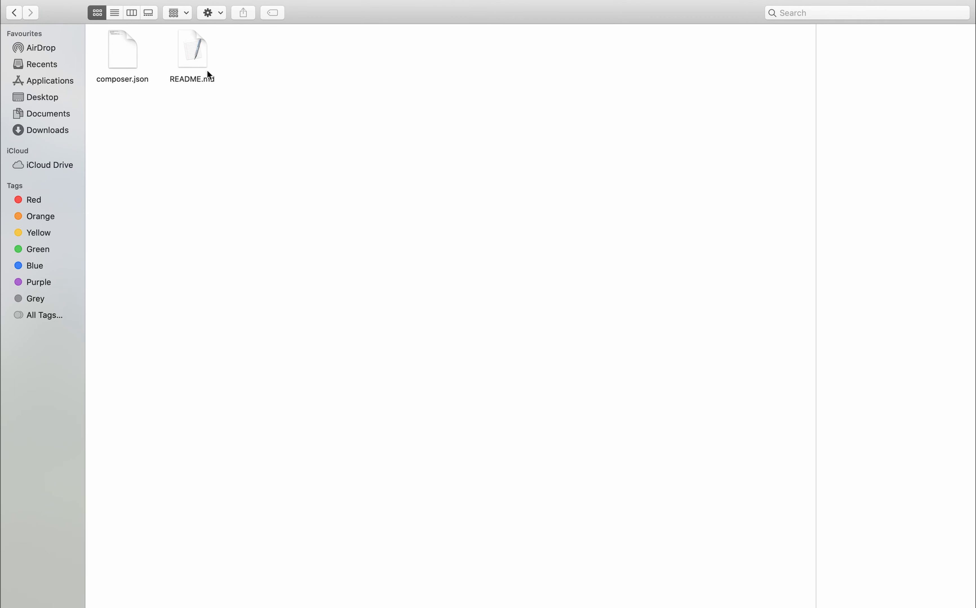
{"action": "double_click", "coordinate": [192, 74]}
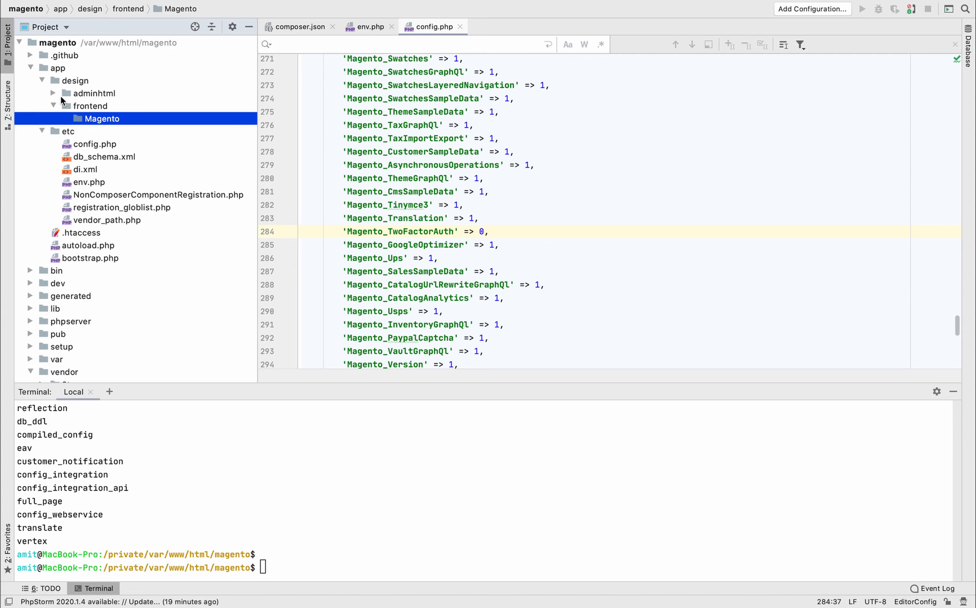
Step: Select the project's app/design/frontend folder, and copy the component name swissup/absolute-metapackage from the Free Absolute Template's technical details in the browser
{"action": "left_click", "coordinate": [81, 107]}
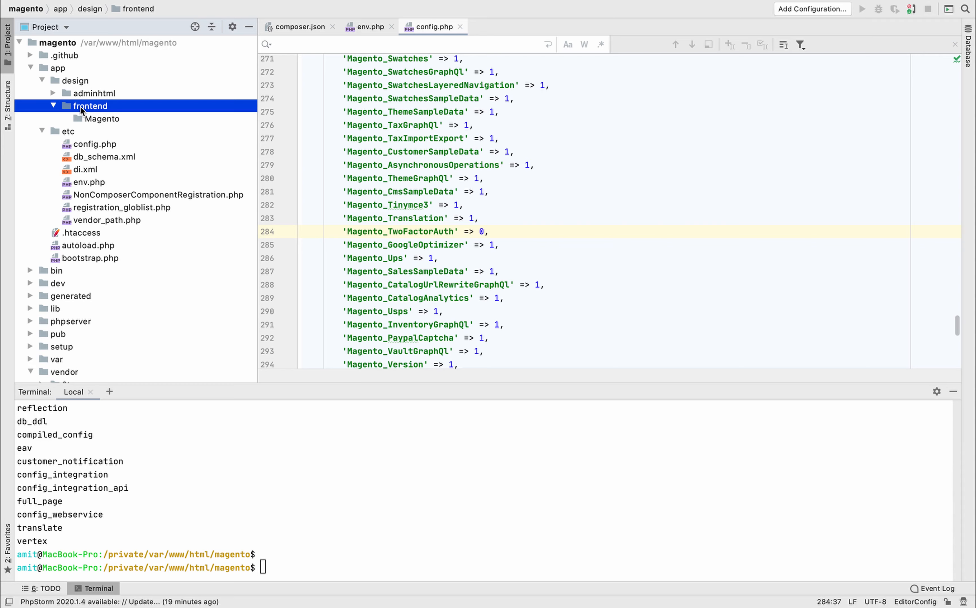
{"action": "double_click", "coordinate": [247, 489]}
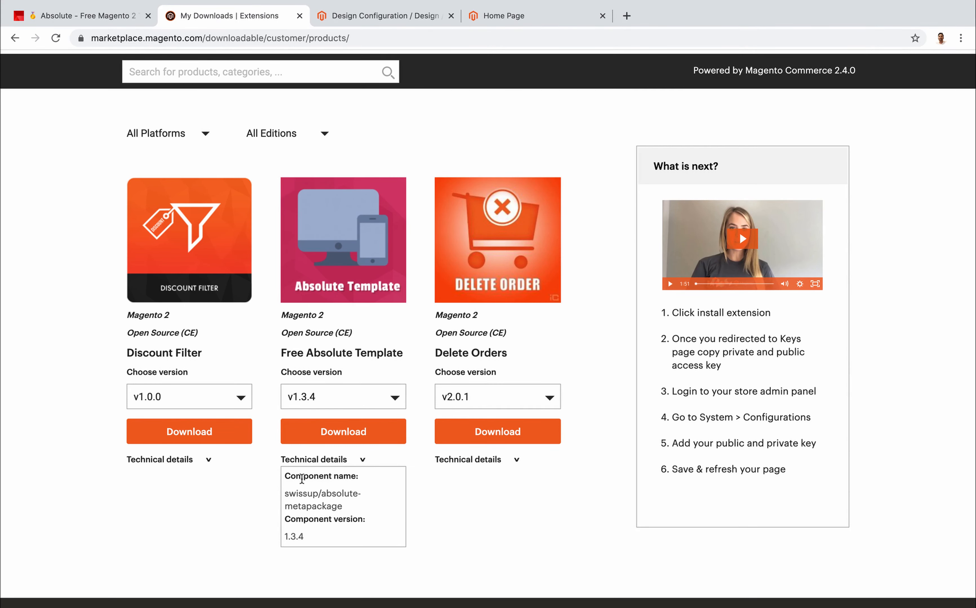
{"action": "left_click_drag", "start_coordinate": [285, 490], "coordinate": [348, 507]}
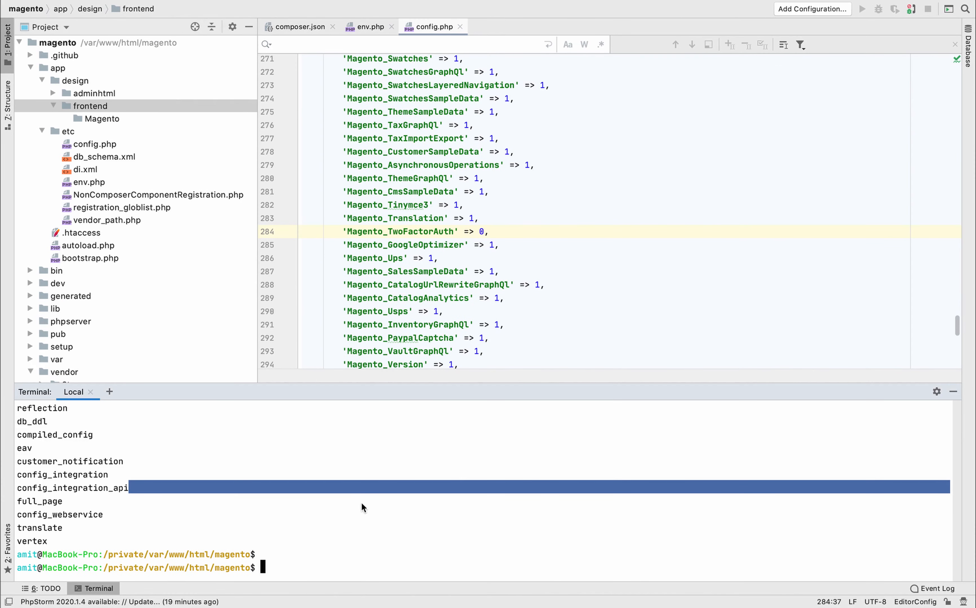
Step: In the PhpStorm terminal, run composer require for the swissup/absolute-metapackage package
{"action": "left_click", "coordinate": [361, 503]}
{"action": "type", "text": "com"}
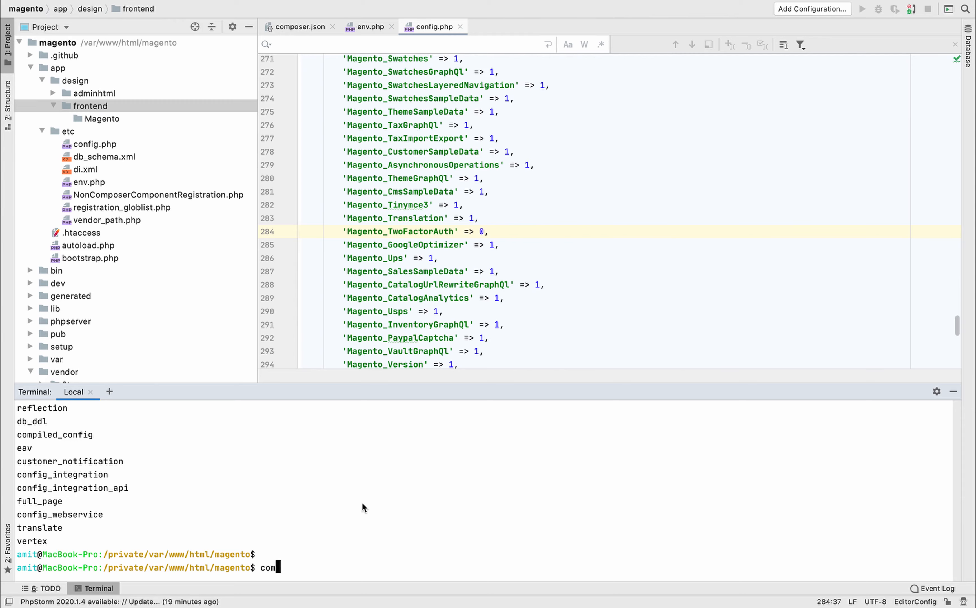
{"action": "type", "text": "poser require"}
{"action": "type", "text": "swissup/absolute-metapackage:1"}
{"action": "type", "text": "."}
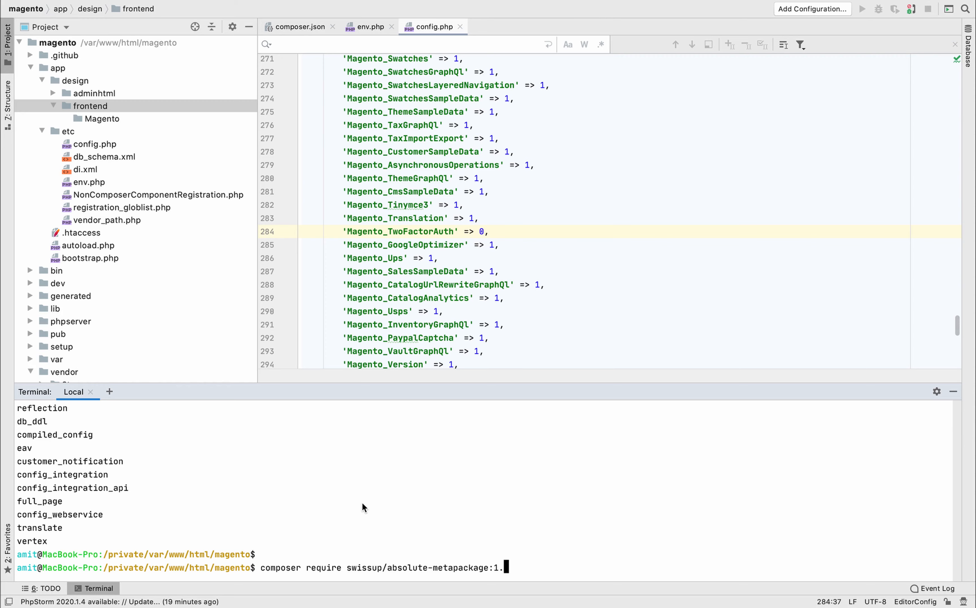
{"action": "type", "text": "3"}
{"action": "key", "text": "BackSpace"}
{"action": "key", "text": "BackSpace"}
{"action": "key", "text": "BackSpace"}
{"action": "key", "text": "BackSpace"}
{"action": "key", "text": "Return"}
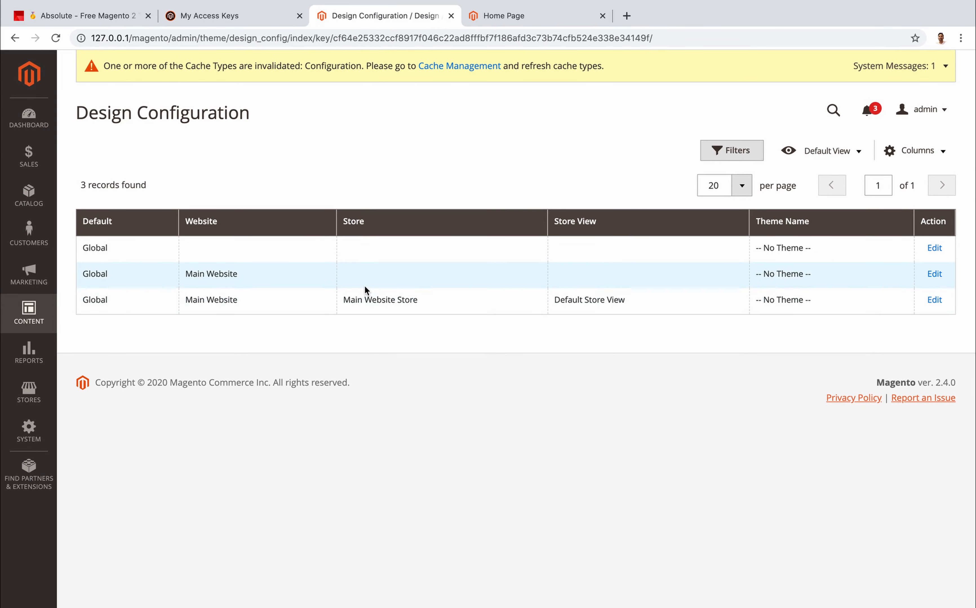
Step: Switch to the marketplace access keys page in the browser and open the account page from the account menu
{"action": "left_click", "coordinate": [253, 20]}
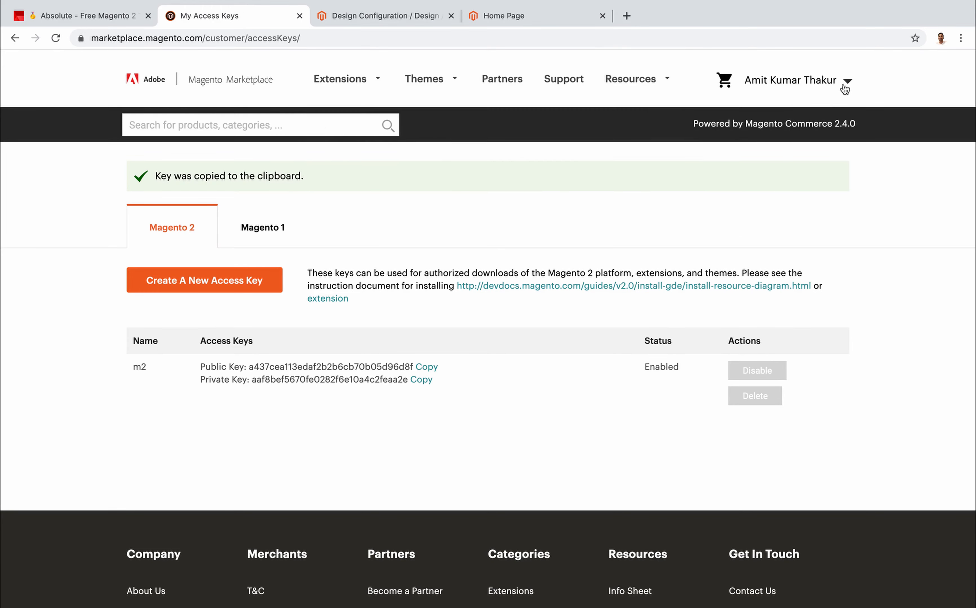
{"action": "mouse_move", "coordinate": [857, 81]}
{"action": "left_click", "coordinate": [786, 132]}
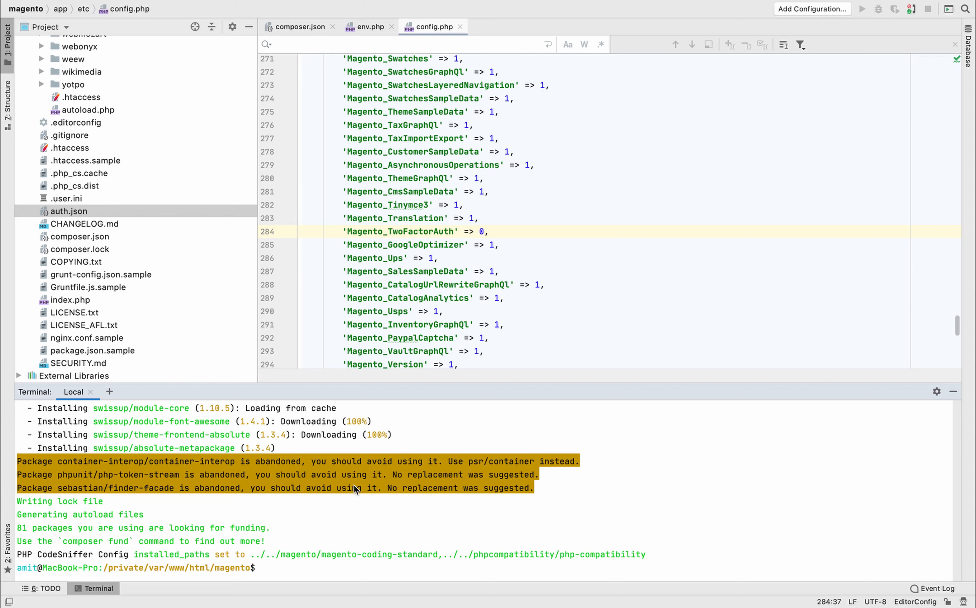
Step: In the PhpStorm terminal, run bin/magento setup:upgrade, setup:di:compile, se:s:d -f and cache:flush as one chained command
{"action": "type", "text": "bin/mag"}
{"action": "key", "text": "BackSpace"}
{"action": "key", "text": "BackSpace"}
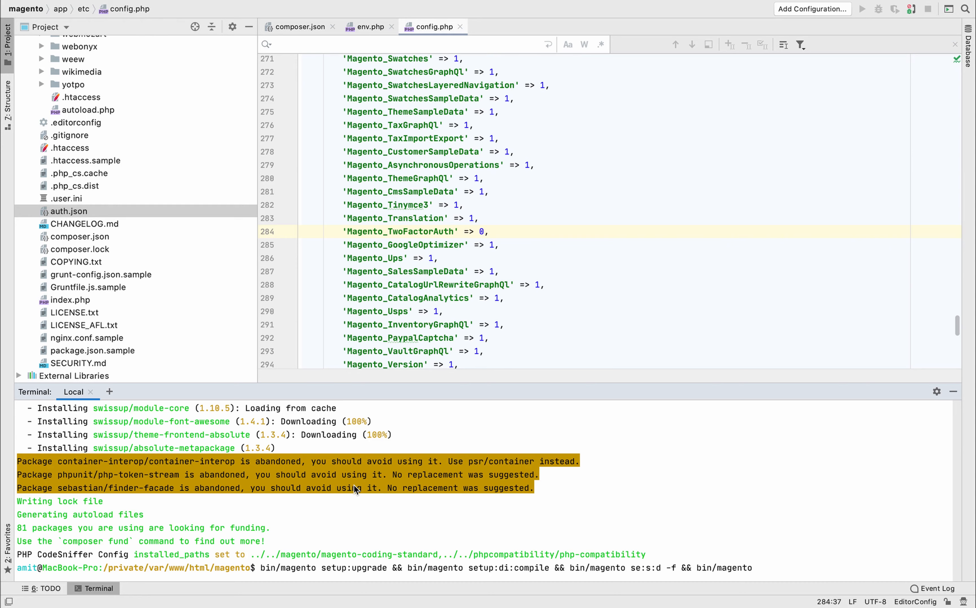
{"action": "type", "text": "cache:clea"}
{"action": "key", "text": "BackSpace"}
{"action": "key", "text": "BackSpace"}
{"action": "key", "text": "BackSpace"}
{"action": "key", "text": "BackSpace"}
{"action": "type", "text": "flush"}
{"action": "key", "text": "Return"}
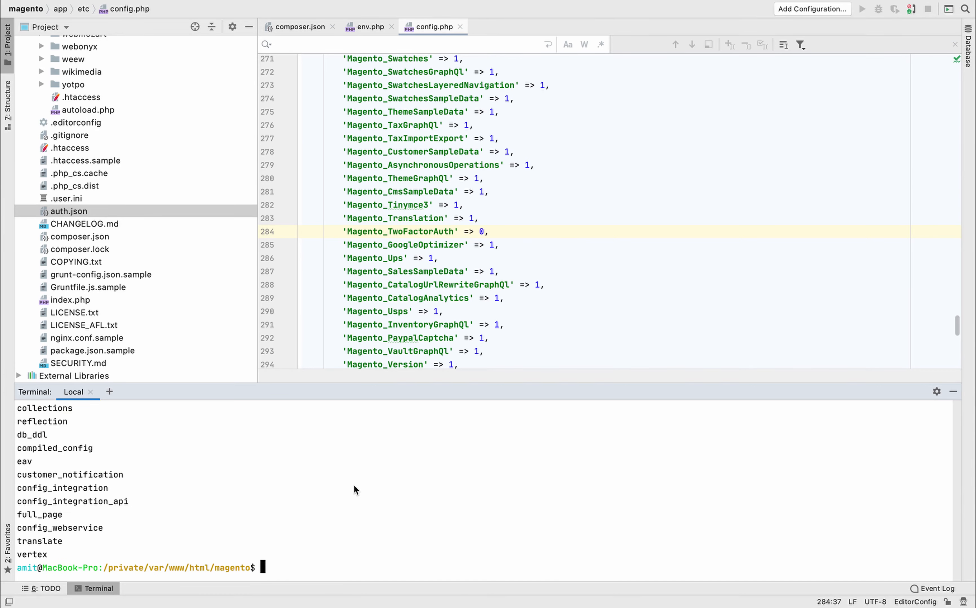
Step: In the Magento admin in the browser, open the content design configuration of the Default Store View for editing
{"action": "key", "text": "ctrl+Left"}
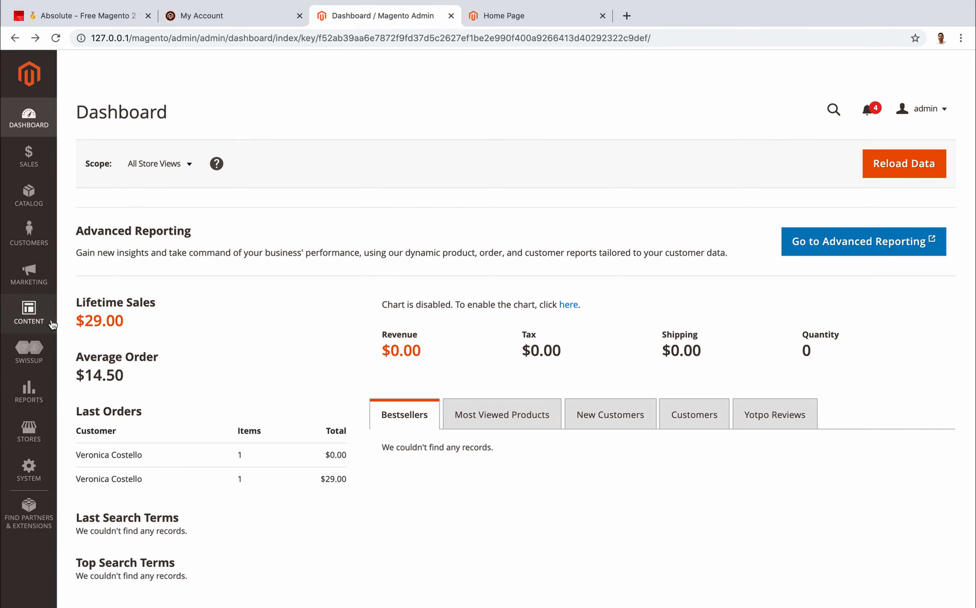
{"action": "left_click", "coordinate": [40, 320]}
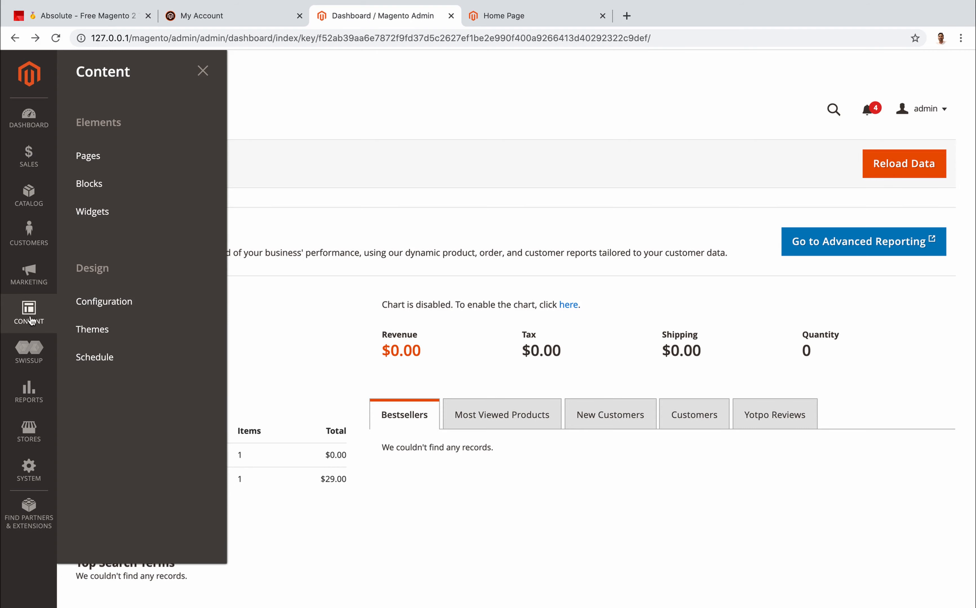
{"action": "left_click", "coordinate": [112, 304]}
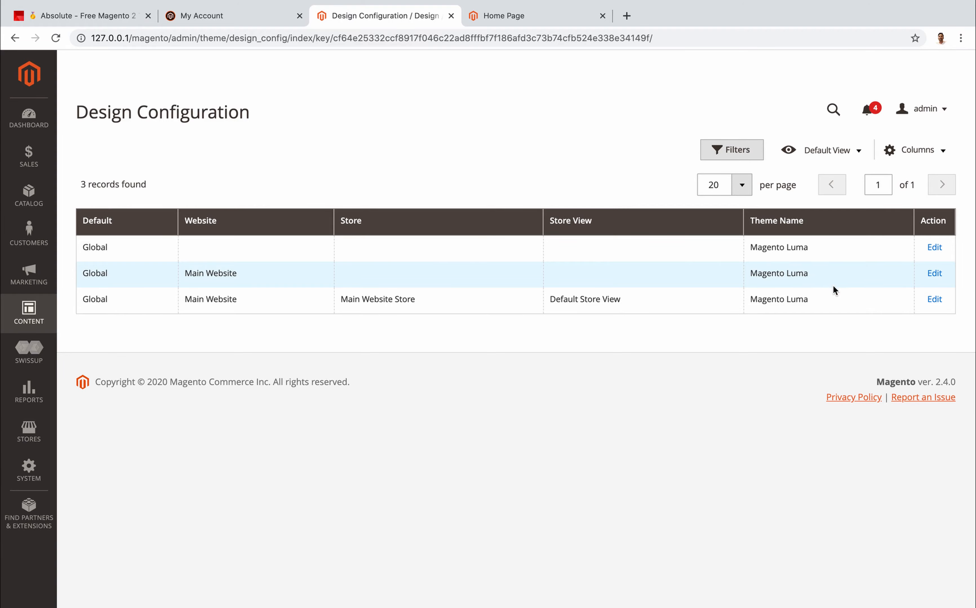
{"action": "left_click", "coordinate": [935, 299]}
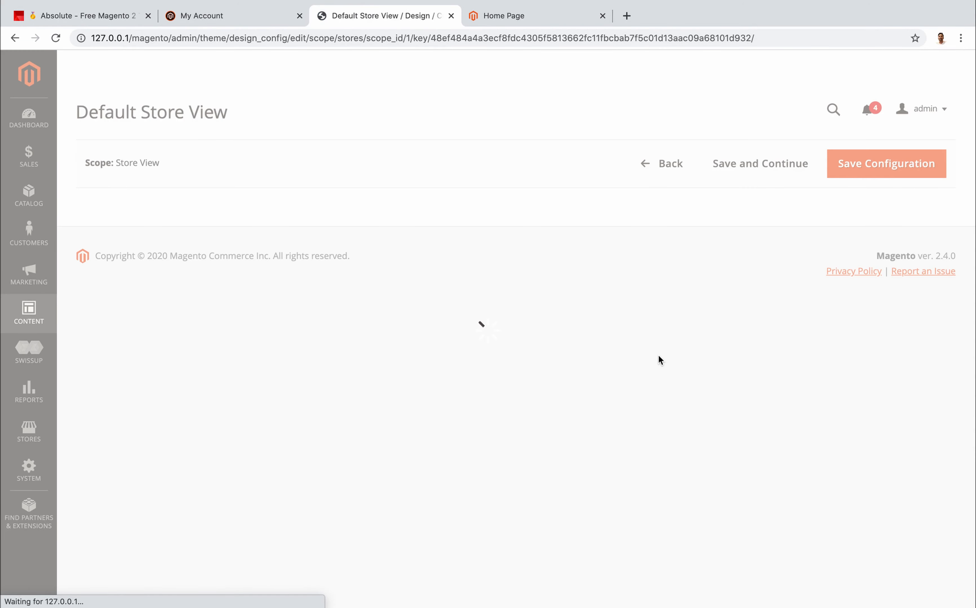
Step: Set the applied theme of the Default Store View to Absolute and save the configuration
{"action": "scroll", "coordinate": [483, 401], "scroll_direction": "down", "scroll_amount": 3}
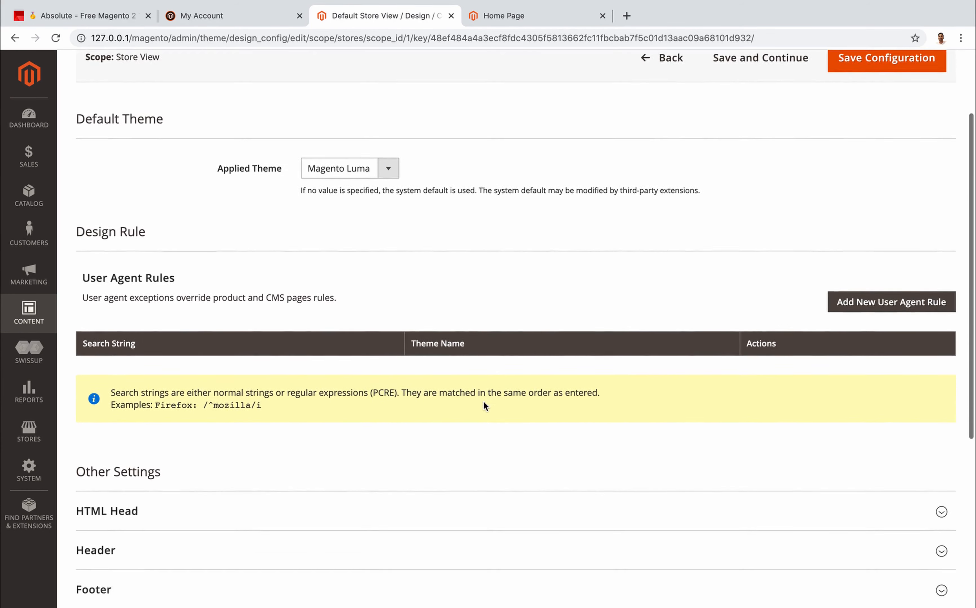
{"action": "scroll", "coordinate": [483, 405], "scroll_direction": "up", "scroll_amount": 3}
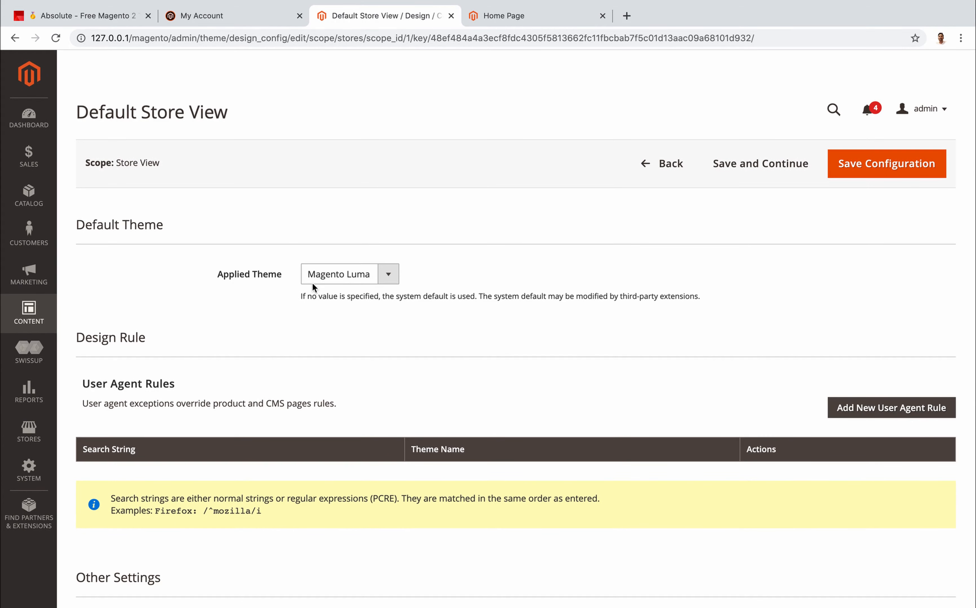
{"action": "left_click", "coordinate": [385, 275]}
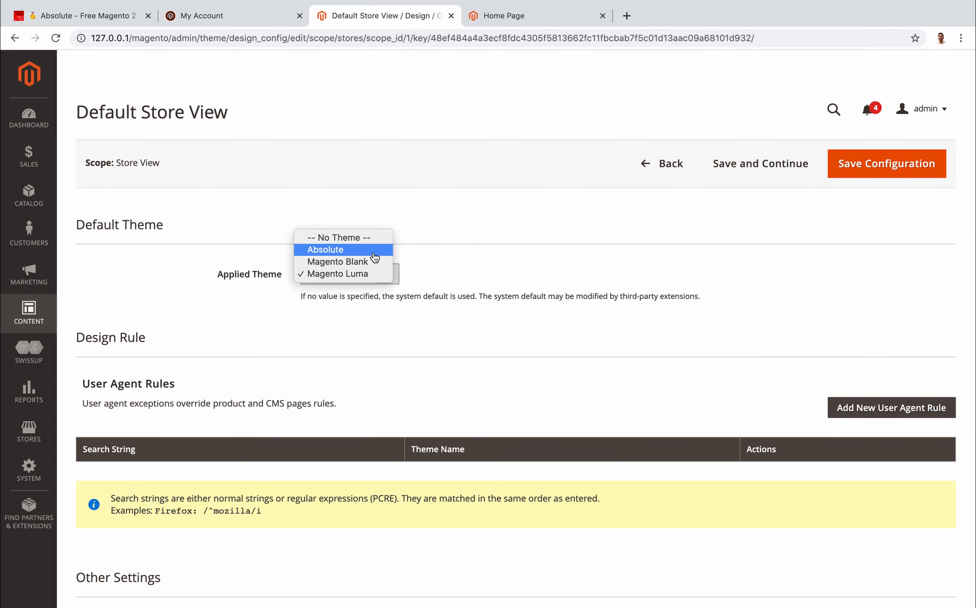
{"action": "left_click", "coordinate": [375, 253]}
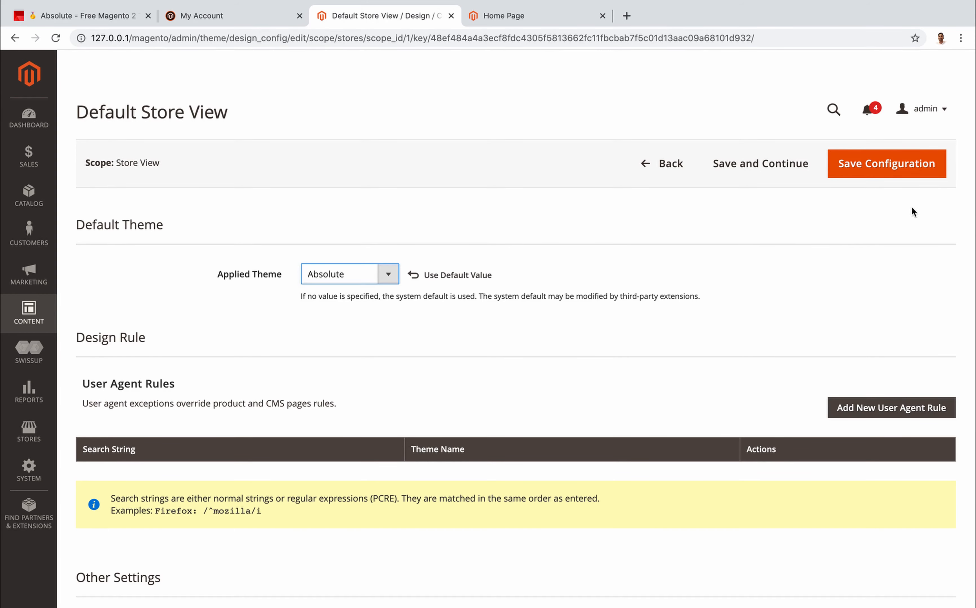
{"action": "left_click", "coordinate": [885, 166]}
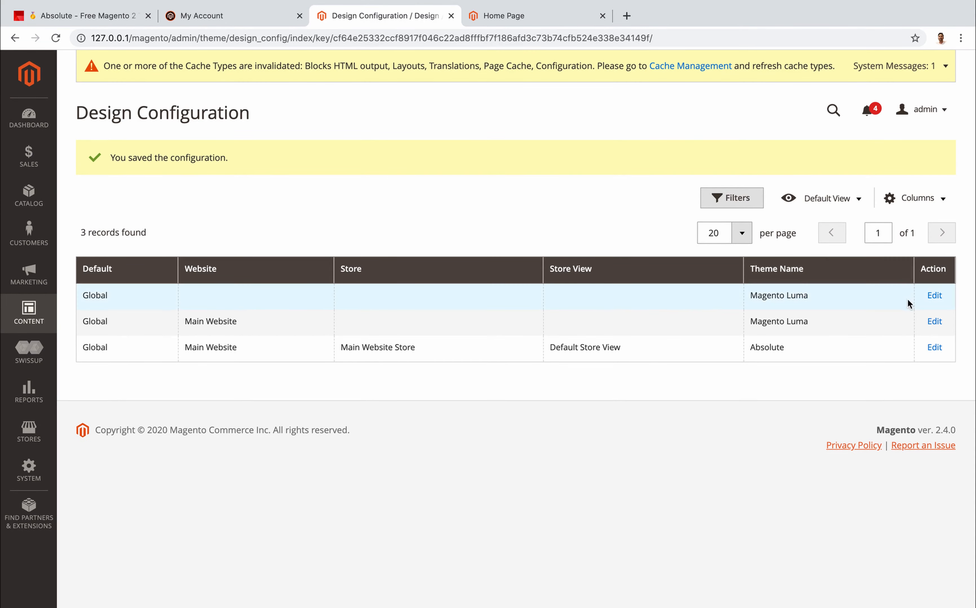
Step: Open Cache Management in a new browser tab and flush the Magento cache
{"action": "right_click", "coordinate": [686, 69]}
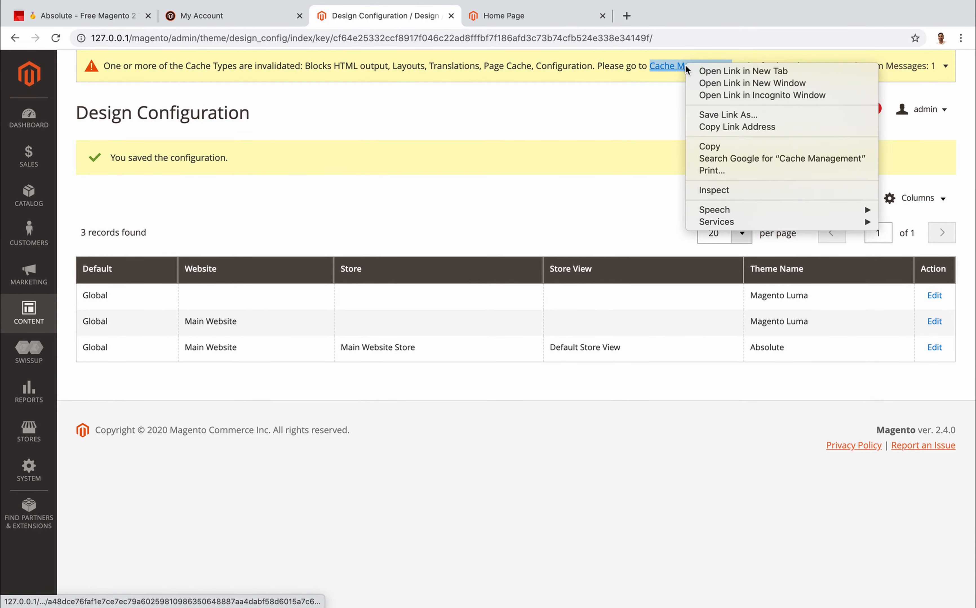
{"action": "left_click", "coordinate": [702, 72]}
{"action": "left_click", "coordinate": [499, 16]}
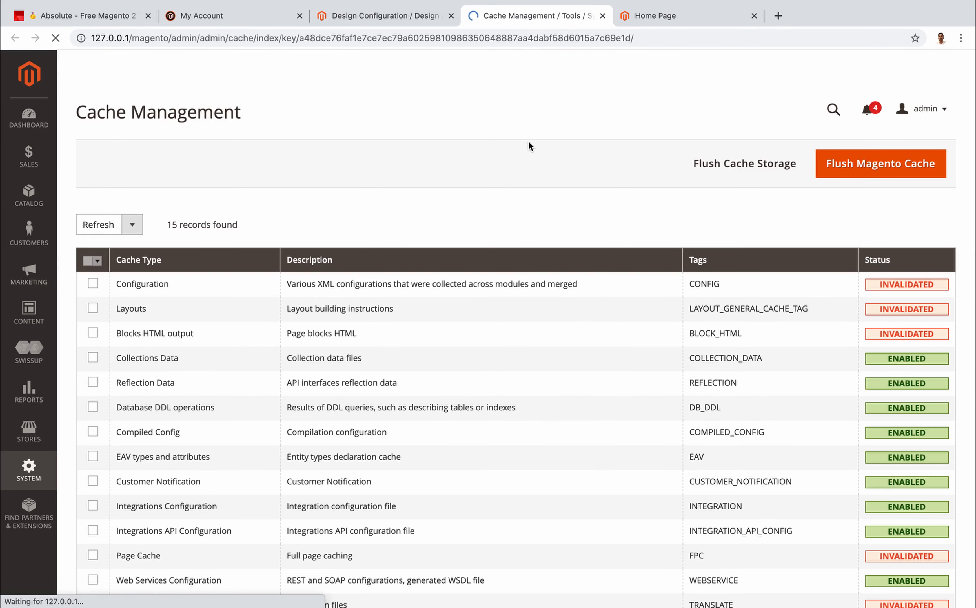
{"action": "left_click", "coordinate": [849, 174]}
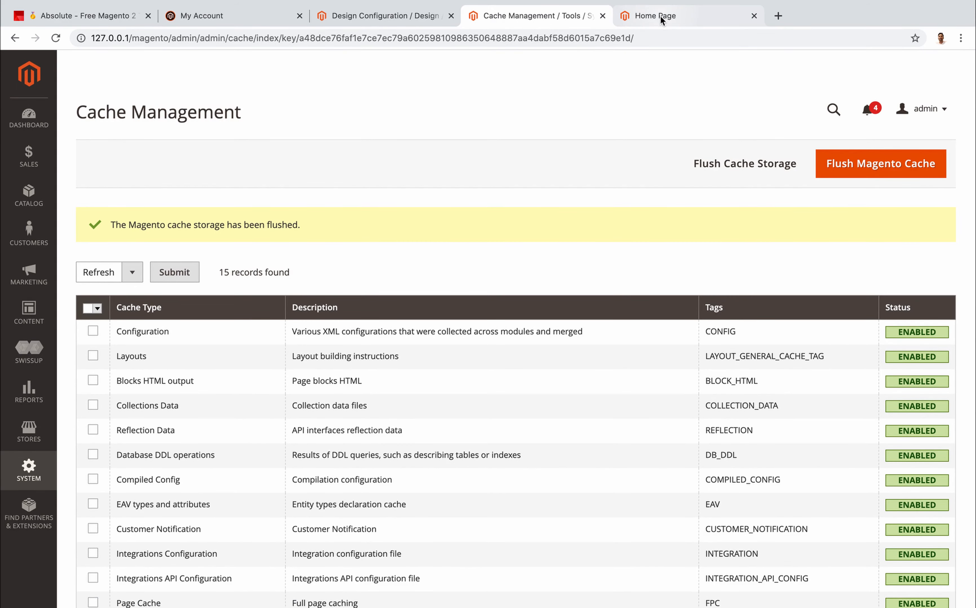
Step: Reload the storefront home page to check the theme, and open a subcategory under Women's Tops
{"action": "left_click", "coordinate": [650, 12]}
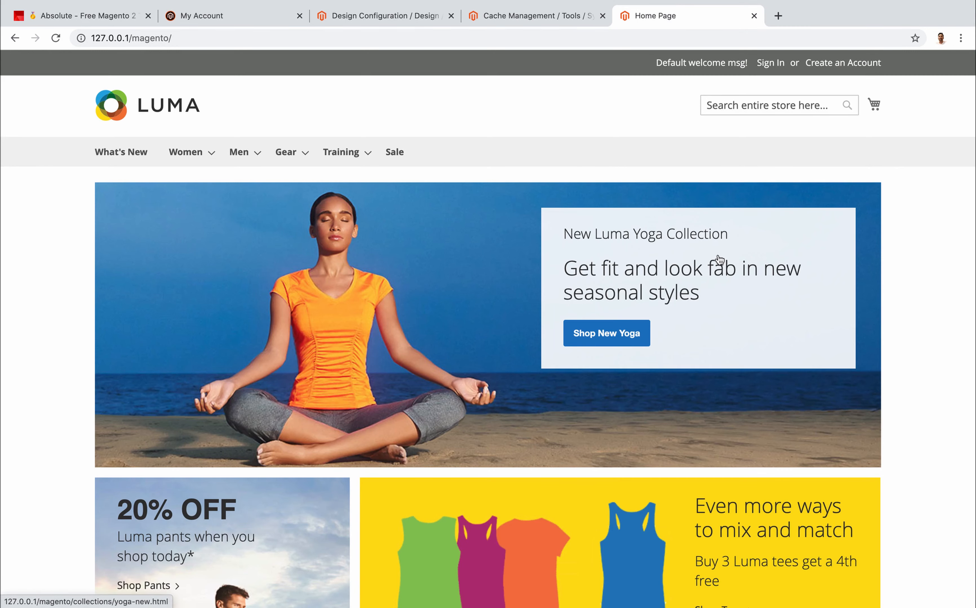
{"action": "key", "text": "super+r"}
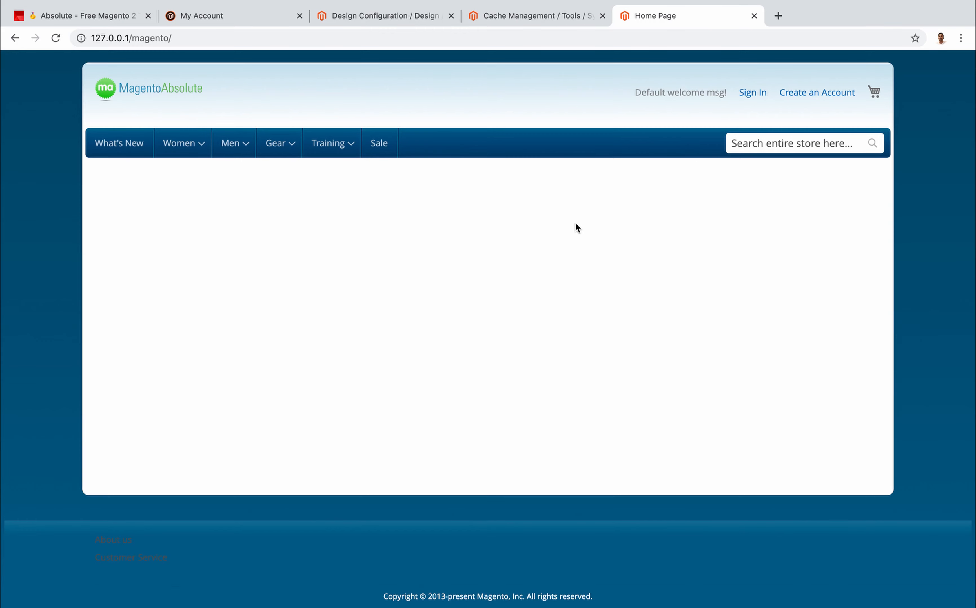
{"action": "mouse_move", "coordinate": [232, 146]}
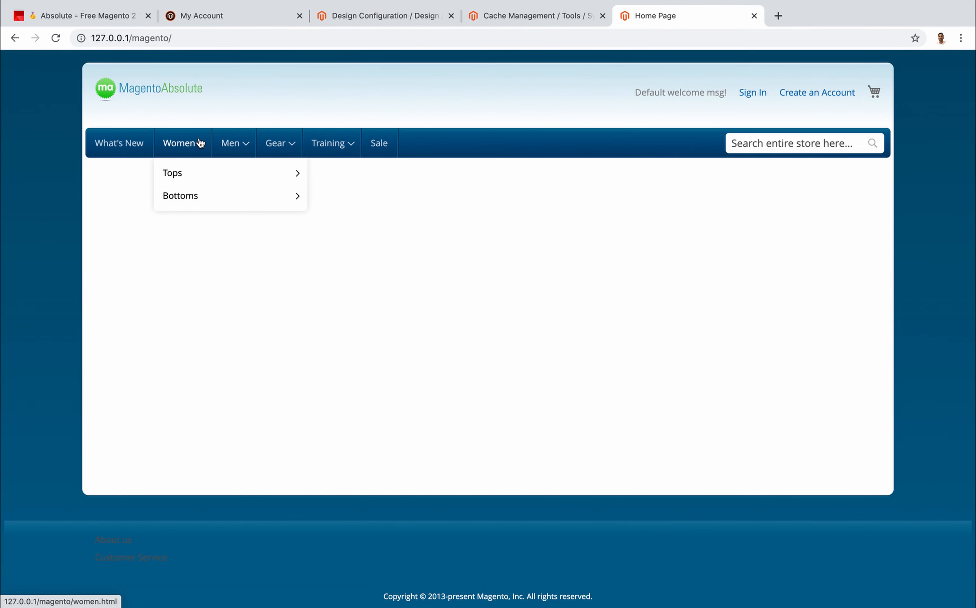
{"action": "mouse_move", "coordinate": [227, 176]}
{"action": "left_click", "coordinate": [320, 180]}
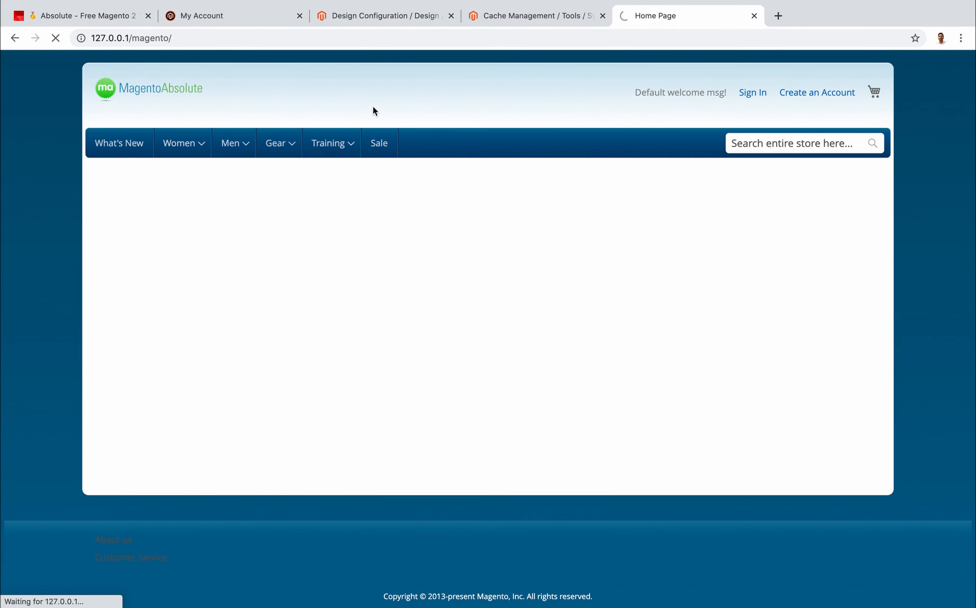